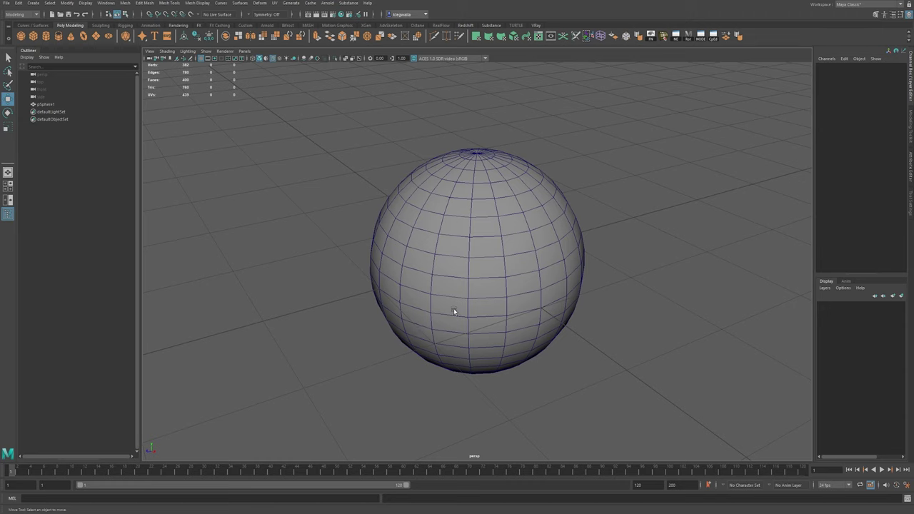
Step: Select the sphere and move it up along the Y axis to a Translate Y of about 0.264
{"action": "left_click", "coordinate": [492, 269]}
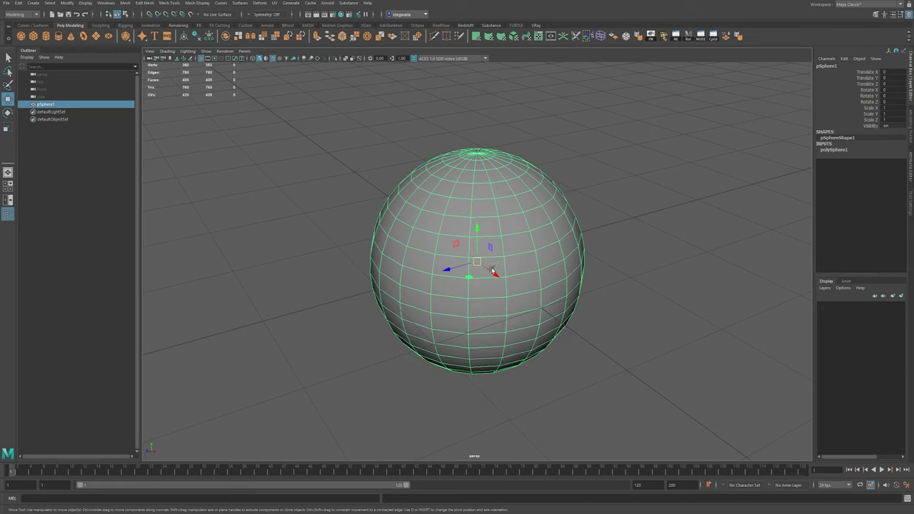
{"action": "left_click", "coordinate": [477, 231]}
{"action": "middle_click_drag", "start_coordinate": [653, 397], "coordinate": [686, 362]}
{"action": "middle_click_drag", "start_coordinate": [235, 356], "coordinate": [224, 380]}
{"action": "middle_click_drag", "start_coordinate": [211, 193], "coordinate": [220, 206]}
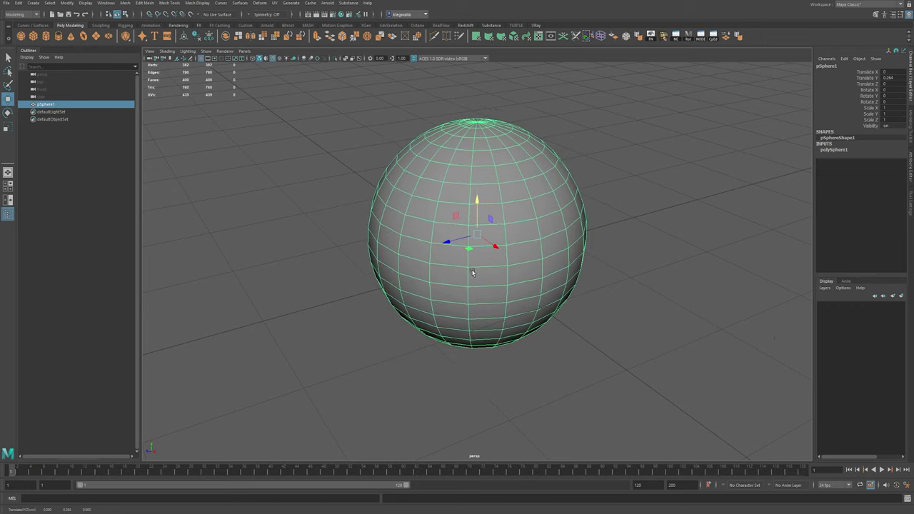
Step: Try to move the sphere along the X axis to about 0.325, and undo the last moves
{"action": "left_click", "coordinate": [499, 248]}
{"action": "middle_click_drag", "start_coordinate": [673, 372], "coordinate": [672, 431]}
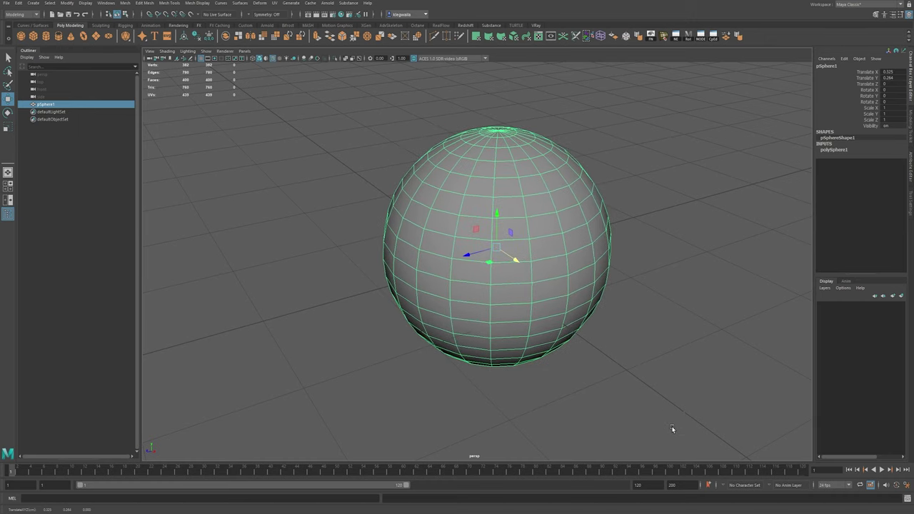
{"action": "key", "text": "ctrl+z"}
{"action": "key", "text": "ctrl+z"}
{"action": "key", "text": "ctrl+z"}
Step: Adjust the sphere's translation channels to about X 0.184, Y 0.533 and Z 0.431
{"action": "left_click", "coordinate": [868, 72]}
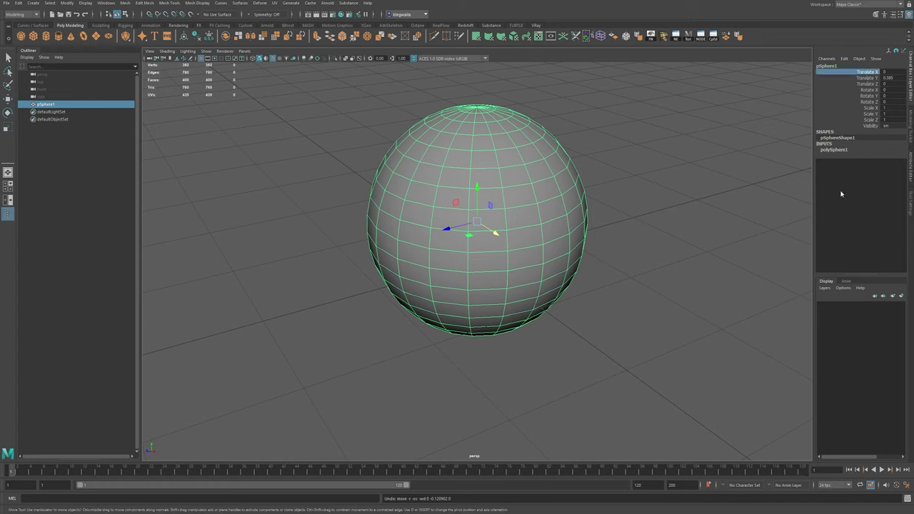
{"action": "middle_click_drag", "start_coordinate": [600, 421], "coordinate": [565, 406]}
{"action": "left_click", "coordinate": [868, 83]}
{"action": "left_click", "coordinate": [868, 78]}
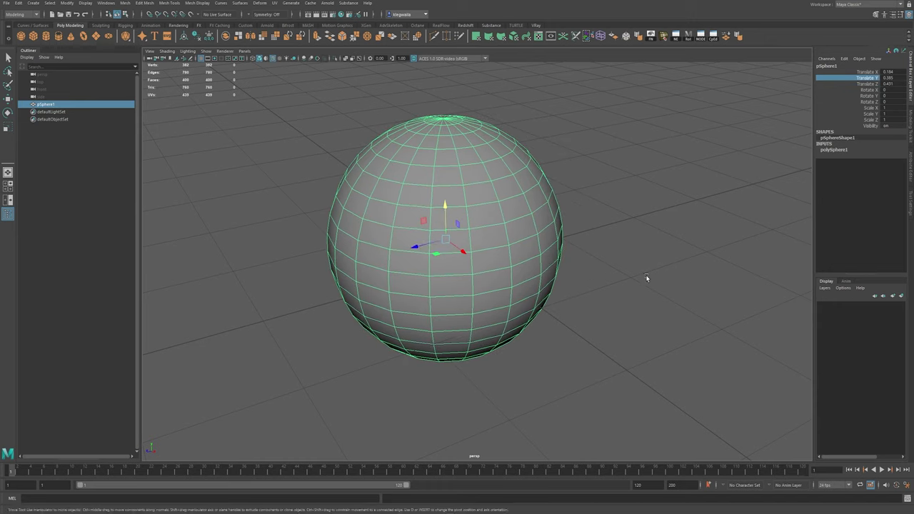
{"action": "middle_click_drag", "start_coordinate": [647, 279], "coordinate": [676, 267]}
Step: Raise the sphere's axis subdivisions to 27 and its height subdivisions to 38 in its polySphere input
{"action": "left_click", "coordinate": [844, 149]}
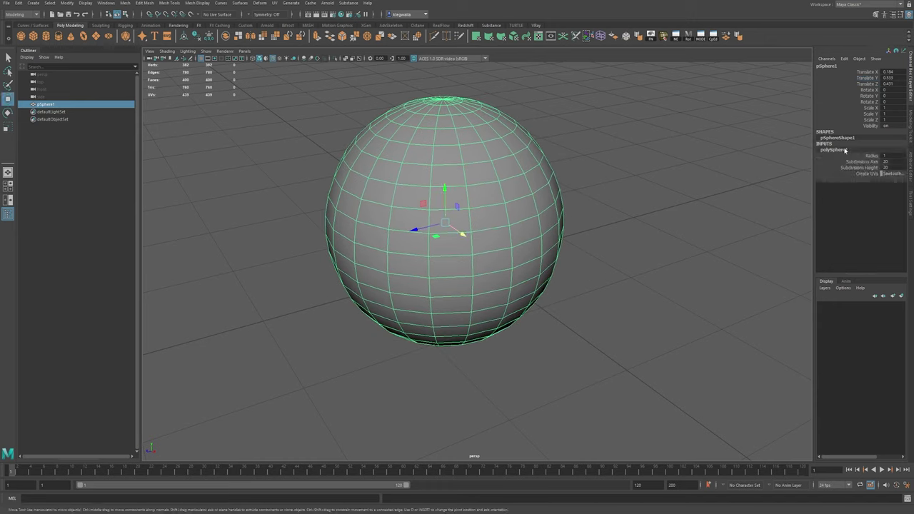
{"action": "left_click", "coordinate": [872, 162]}
{"action": "middle_click_drag", "start_coordinate": [642, 370], "coordinate": [674, 371]}
{"action": "left_click", "coordinate": [848, 168]}
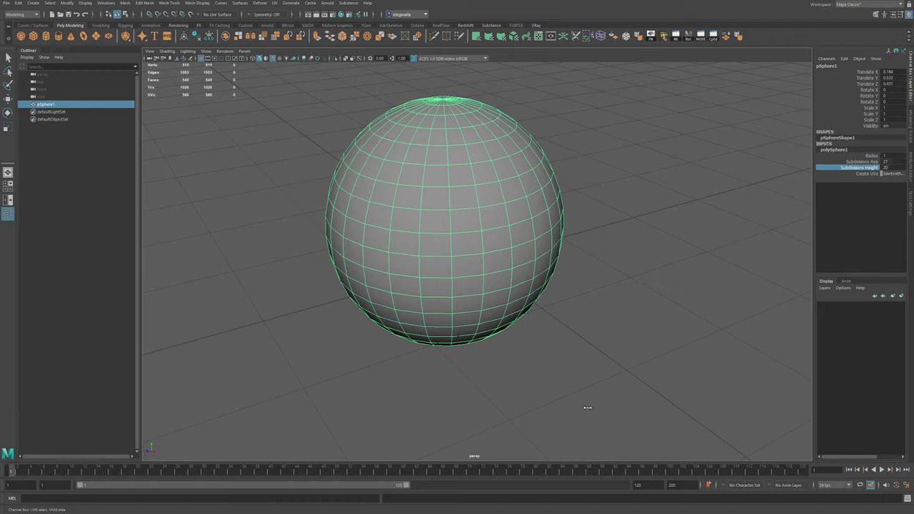
{"action": "middle_click_drag", "start_coordinate": [587, 407], "coordinate": [728, 422]}
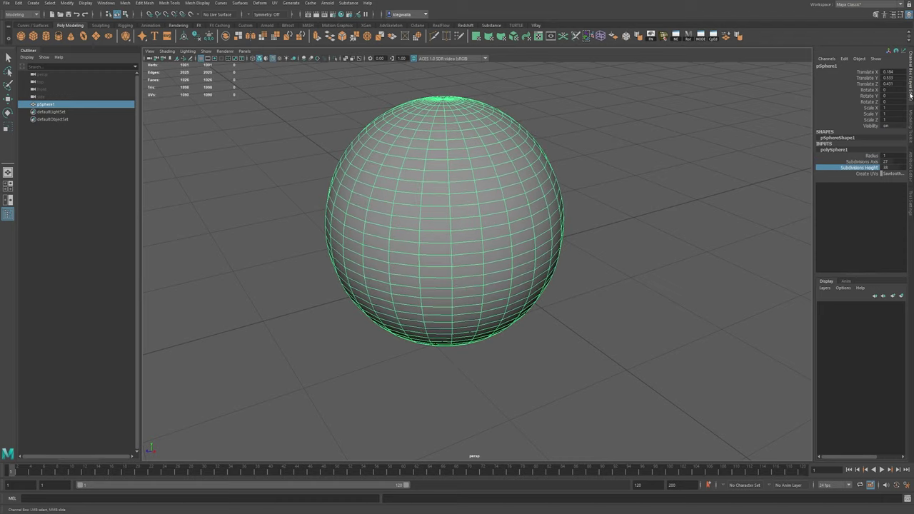
Step: Rotate the sphere about X to about -40.645 degrees and shift it using the move manipulator
{"action": "left_click", "coordinate": [876, 90]}
{"action": "middle_click_drag", "start_coordinate": [638, 251], "coordinate": [666, 264]}
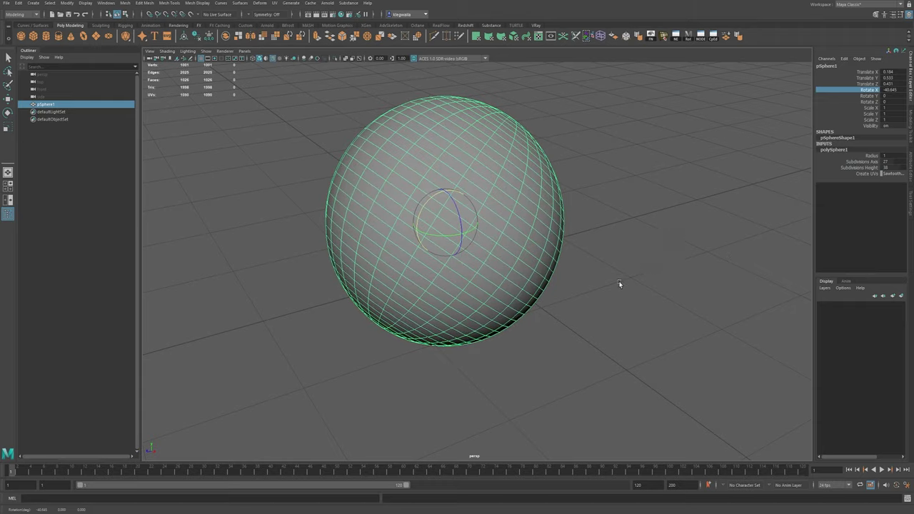
{"action": "key", "text": "w"}
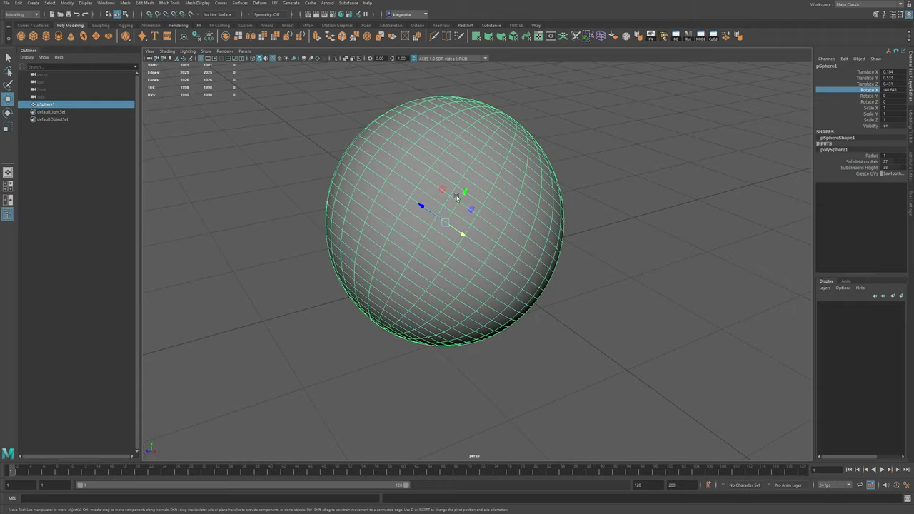
{"action": "mouse_move", "coordinate": [457, 198]}
{"action": "middle_mouse_down"}
{"action": "mouse_move", "coordinate": [469, 179]}
{"action": "mouse_move", "coordinate": [452, 199]}
{"action": "middle_mouse_up"}
{"action": "middle_click_drag", "start_coordinate": [717, 293], "coordinate": [722, 310]}
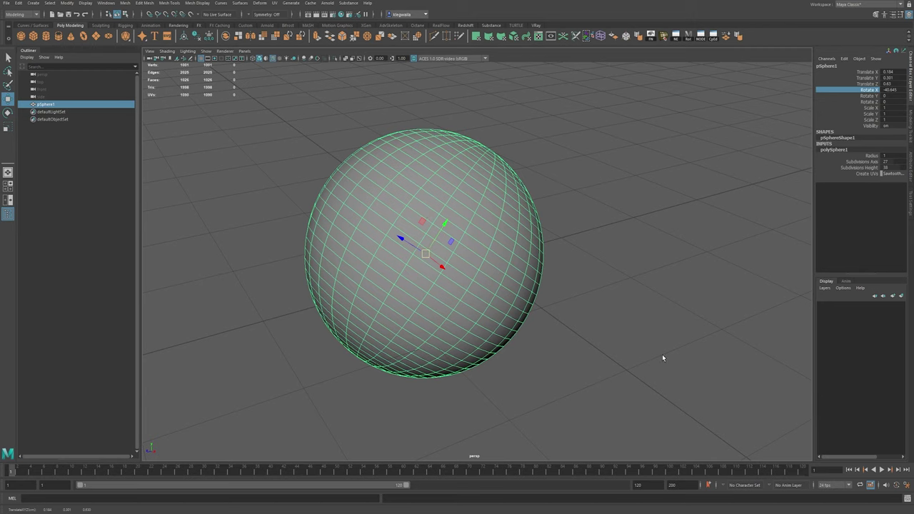
{"action": "middle_click_drag", "start_coordinate": [663, 359], "coordinate": [729, 338]}
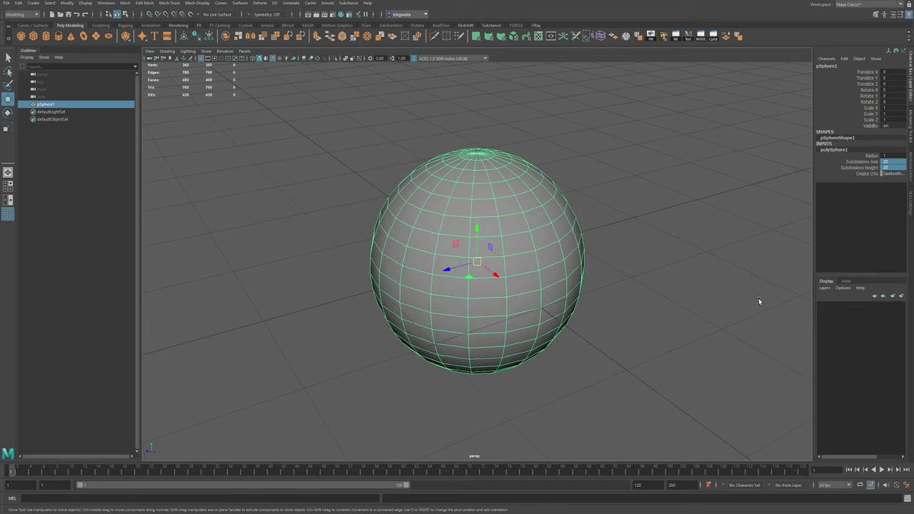
Step: Move the sphere far off the grid to about X 7.923, Y 2.029, Z -34.062
{"action": "scroll", "coordinate": [604, 306], "scroll_direction": "down", "scroll_amount": 8}
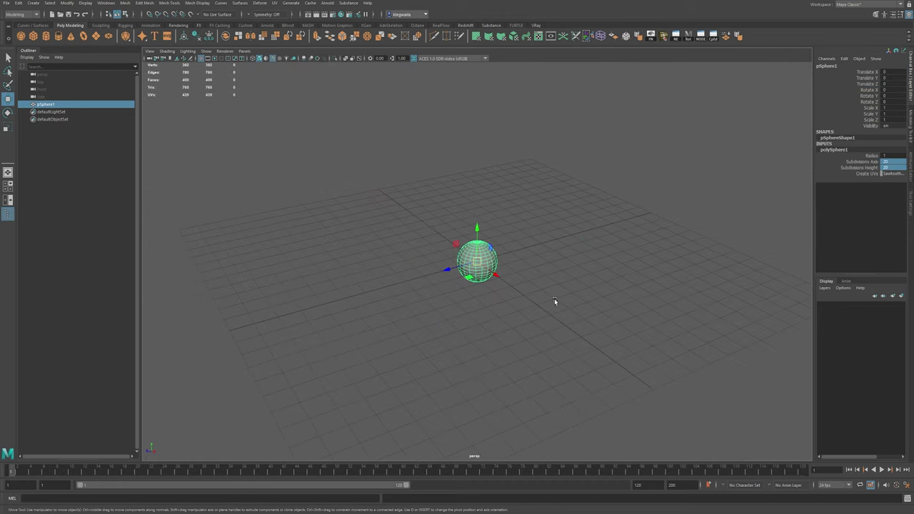
{"action": "left_click", "coordinate": [475, 263]}
{"action": "left_click_drag", "start_coordinate": [477, 263], "coordinate": [800, 214]}
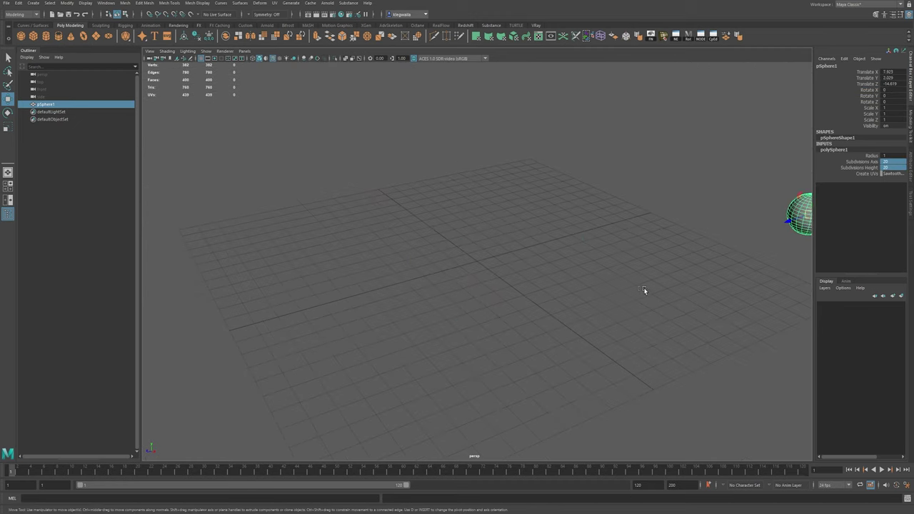
{"action": "middle_click_drag", "start_coordinate": [645, 290], "coordinate": [402, 315], "text": "alt"}
{"action": "left_click_drag", "start_coordinate": [555, 247], "coordinate": [857, 193]}
{"action": "left_click_drag", "start_coordinate": [571, 300], "coordinate": [505, 339], "text": "alt"}
{"action": "left_click", "coordinate": [668, 310]}
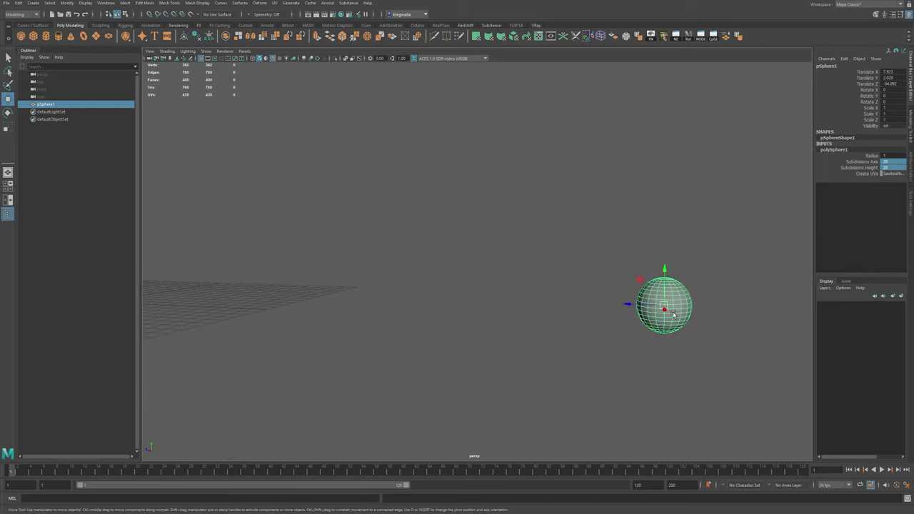
{"action": "left_click_drag", "start_coordinate": [668, 310], "coordinate": [677, 324], "text": "alt"}
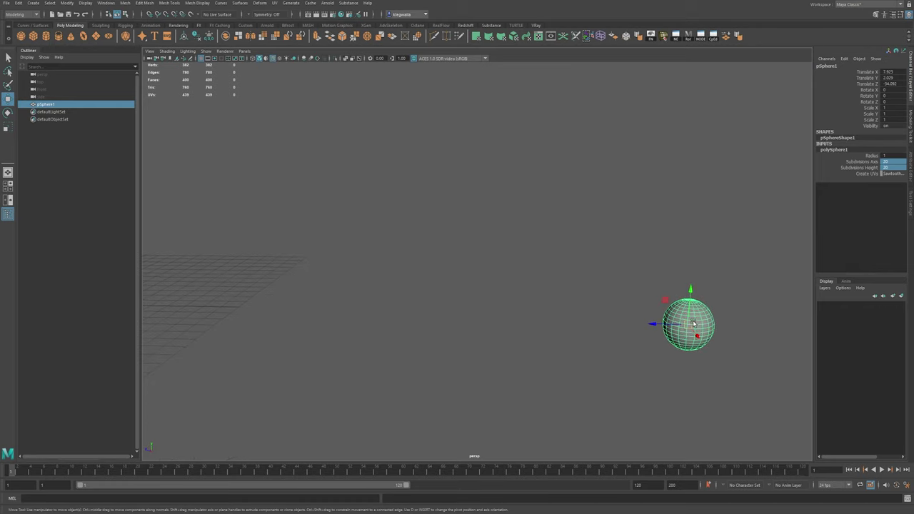
Step: Create a polygon cube and move it onto the distant sphere, at about X 8.722, Y 2.186, Z -34.673
{"action": "left_click_drag", "start_coordinate": [392, 280], "coordinate": [300, 314], "text": "alt"}
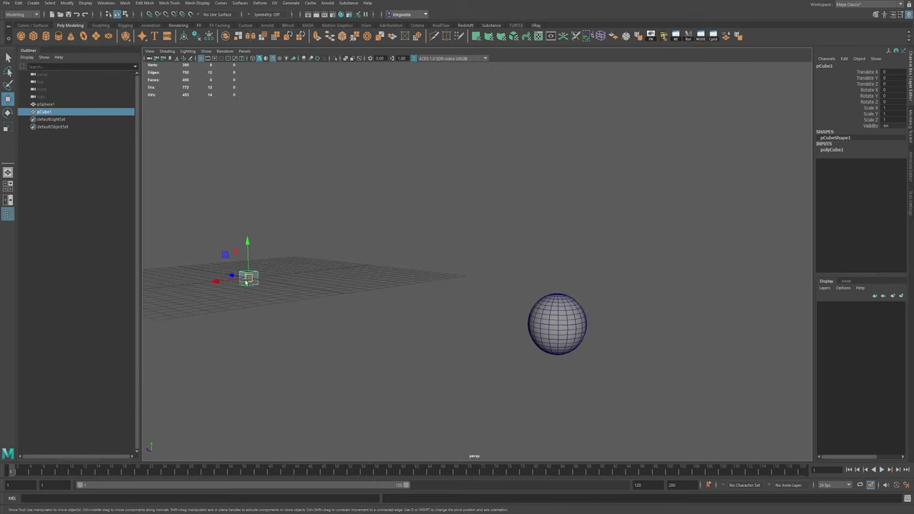
{"action": "left_click_drag", "start_coordinate": [479, 334], "coordinate": [524, 330], "text": "alt"}
{"action": "middle_click_drag", "start_coordinate": [671, 335], "coordinate": [566, 307], "text": "alt"}
{"action": "right_click_drag", "start_coordinate": [565, 307], "coordinate": [771, 405], "text": "alt"}
{"action": "middle_click_drag", "start_coordinate": [642, 400], "coordinate": [705, 335], "text": "alt"}
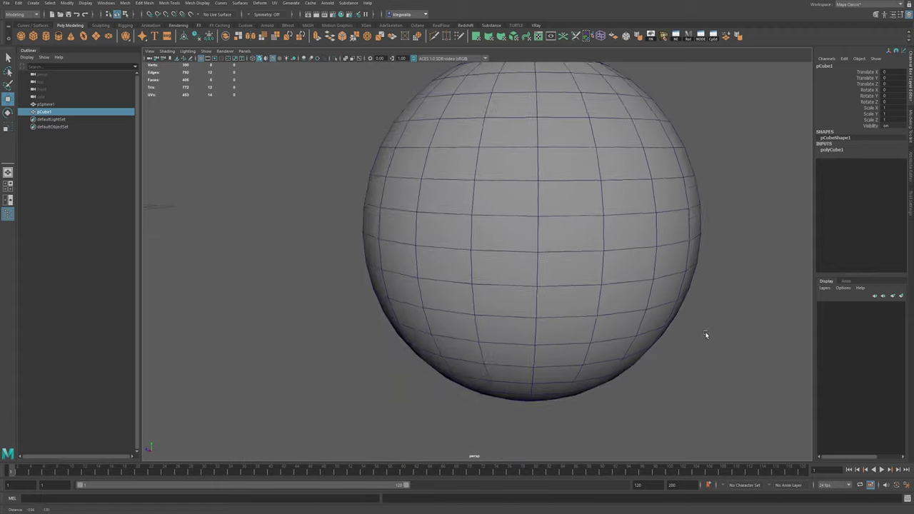
{"action": "left_click_drag", "start_coordinate": [705, 335], "coordinate": [683, 347], "text": "alt"}
{"action": "middle_click_drag", "start_coordinate": [574, 277], "coordinate": [554, 266]}
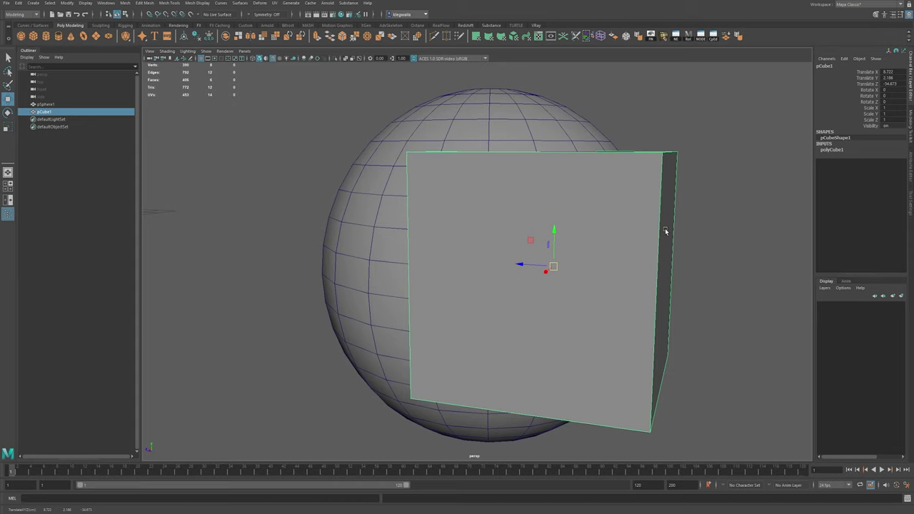
Step: Create a polygon cylinder at the grid's origin
{"action": "right_click_drag", "start_coordinate": [666, 231], "coordinate": [475, 311], "text": "alt"}
{"action": "middle_click_drag", "start_coordinate": [475, 311], "coordinate": [566, 337], "text": "alt"}
{"action": "middle_click_drag", "start_coordinate": [222, 255], "coordinate": [497, 277], "text": "alt"}
{"action": "right_click_drag", "start_coordinate": [497, 278], "coordinate": [343, 265], "text": "alt"}
Step: Try to move the cylinder towards the distant sphere and cube along its axes, and undo the moves
{"action": "left_click_drag", "start_coordinate": [293, 263], "coordinate": [571, 313]}
{"action": "middle_click_drag", "start_coordinate": [610, 310], "coordinate": [565, 332], "text": "alt"}
{"action": "left_click_drag", "start_coordinate": [565, 332], "coordinate": [641, 343]}
{"action": "key", "text": "ctrl+z"}
{"action": "key", "text": "ctrl+z"}
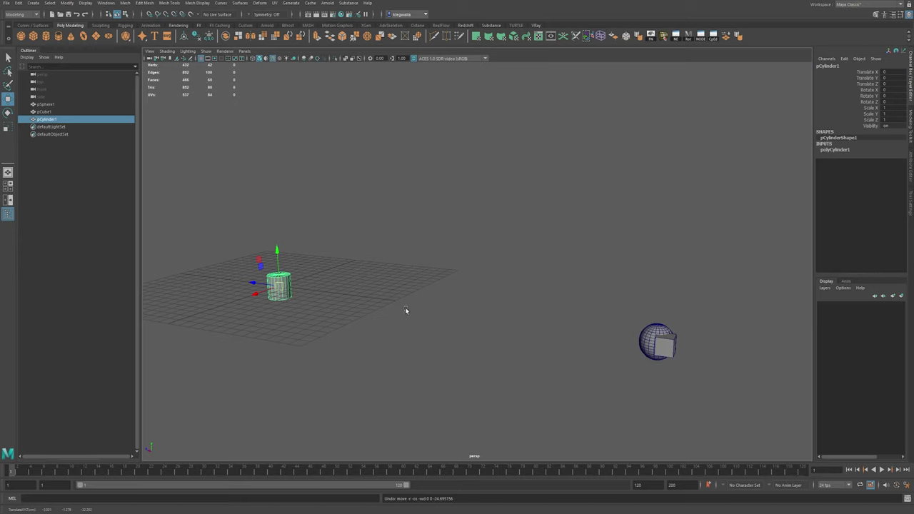
Step: Snap the cylinder beside the distant sphere and cube, at about X 7.923, Y 2.186, Z -33.105
{"action": "key", "text": "v"}
{"action": "middle_click_drag", "start_coordinate": [564, 333], "coordinate": [549, 378]}
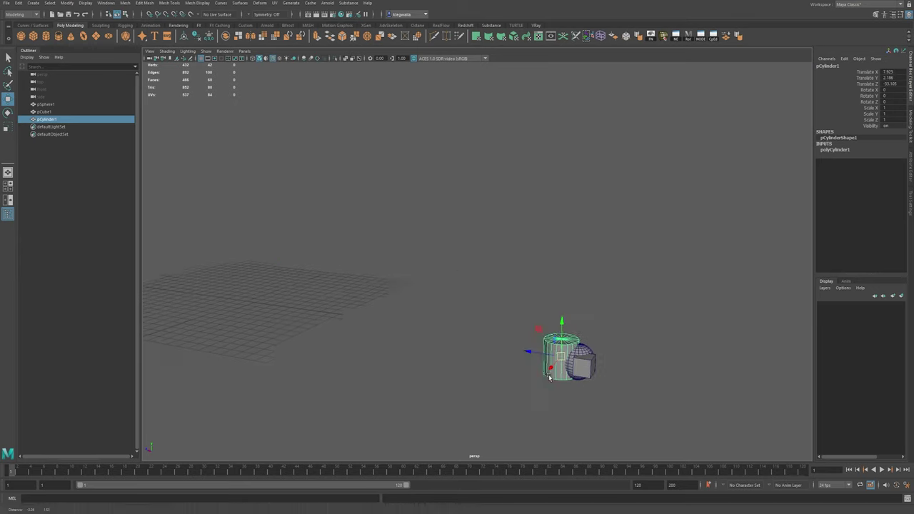
{"action": "left_click_drag", "start_coordinate": [550, 379], "coordinate": [577, 348], "text": "alt"}
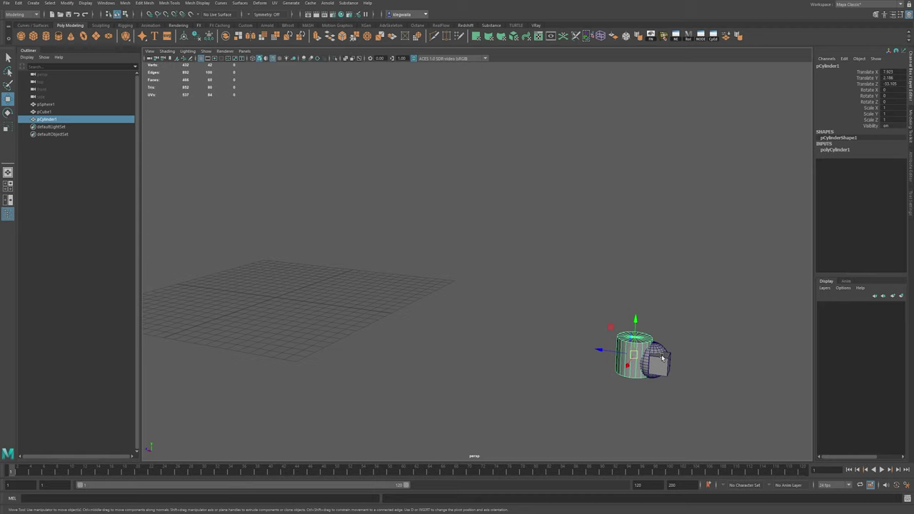
{"action": "key", "text": "f"}
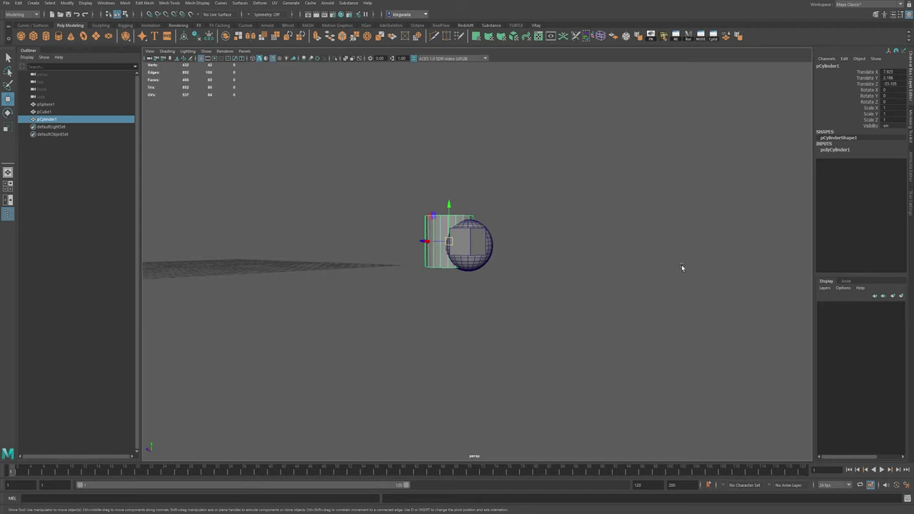
{"action": "middle_click_drag", "start_coordinate": [681, 265], "coordinate": [374, 268], "text": "alt"}
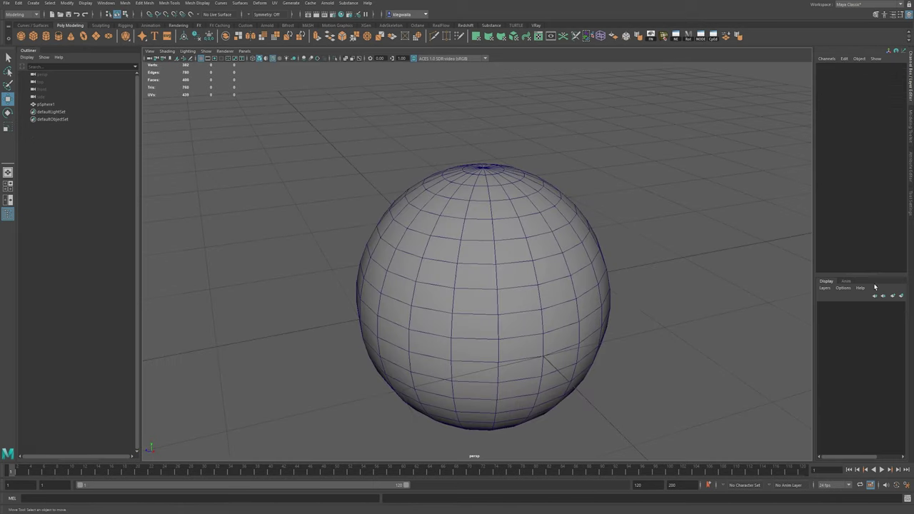
Step: Select a single face on the sphere's upper side and pull it outward from the surface
{"action": "left_click", "coordinate": [537, 235]}
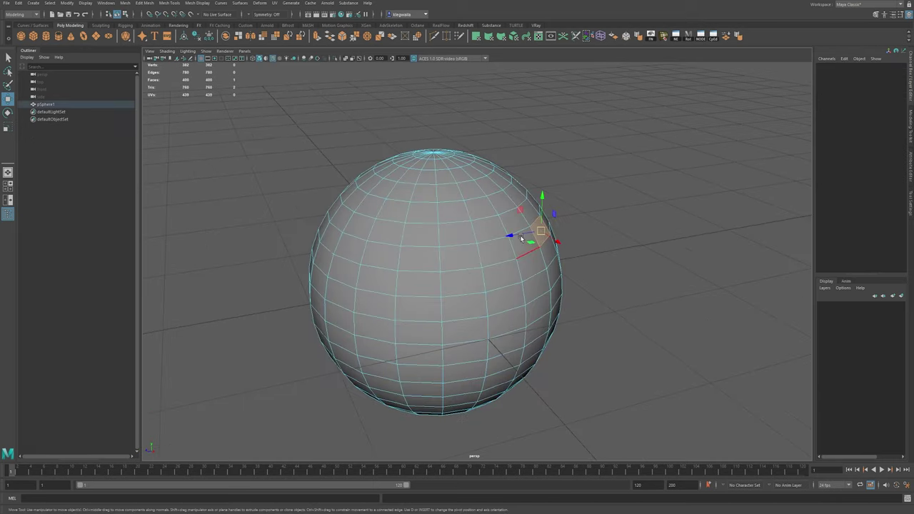
{"action": "left_click", "coordinate": [514, 222]}
{"action": "middle_click_drag", "start_coordinate": [513, 268], "coordinate": [524, 285], "text": "alt"}
{"action": "left_click_drag", "start_coordinate": [523, 285], "coordinate": [534, 237], "text": "alt"}
{"action": "middle_click_drag", "start_coordinate": [592, 261], "coordinate": [587, 282], "text": "alt"}
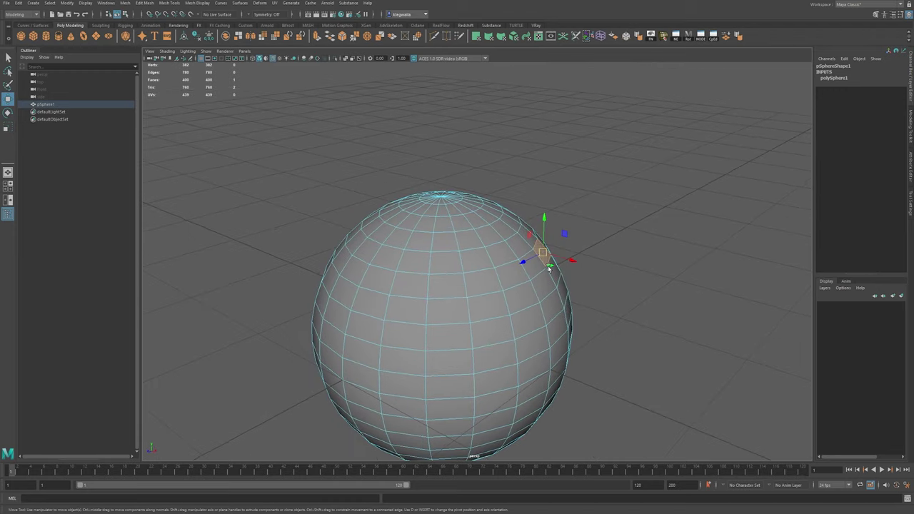
{"action": "right_click_drag", "start_coordinate": [587, 282], "coordinate": [592, 275], "text": "alt"}
{"action": "left_click_drag", "start_coordinate": [592, 275], "coordinate": [583, 273], "text": "alt"}
{"action": "middle_click_drag", "start_coordinate": [582, 272], "coordinate": [656, 259], "text": "alt"}
{"action": "mouse_move", "coordinate": [656, 259]}
{"action": "left_mouse_down", "text": "alt"}
{"action": "mouse_move", "coordinate": [696, 287]}
{"action": "mouse_move", "coordinate": [669, 259]}
{"action": "mouse_move", "coordinate": [660, 266]}
{"action": "left_mouse_up", "text": "alt"}
Step: Select a single vertex on the sphere's upper side and pull it outward into a spike
{"action": "key", "text": "F9"}
{"action": "left_click", "coordinate": [478, 282]}
{"action": "left_click_drag", "start_coordinate": [478, 282], "coordinate": [561, 318], "text": "alt"}
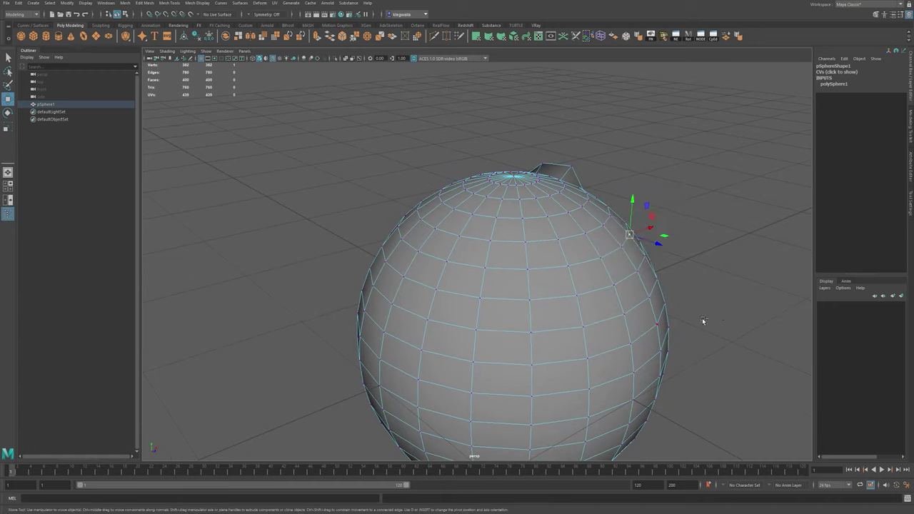
{"action": "middle_click_drag", "start_coordinate": [703, 321], "coordinate": [735, 310]}
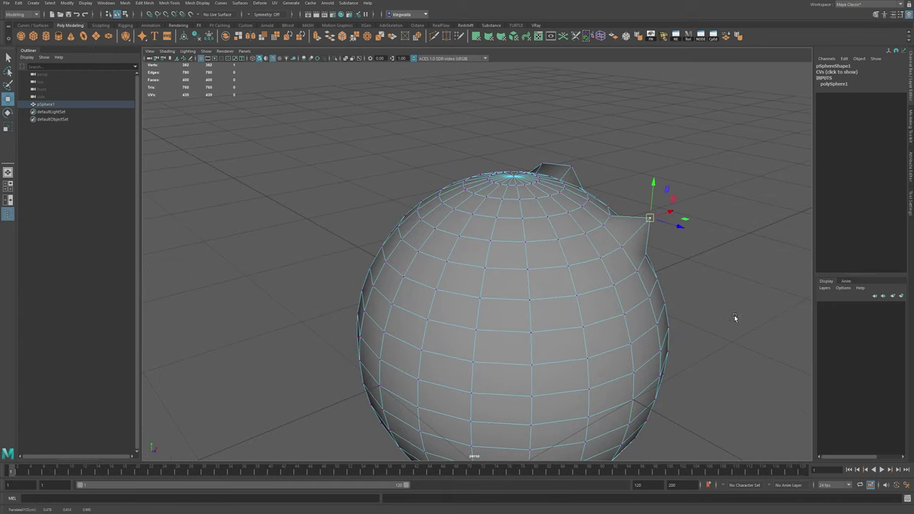
Step: Try moving horizontal edge loops around the sphere's middle and upper part, and undo the moves
{"action": "left_click_drag", "start_coordinate": [734, 315], "coordinate": [529, 311], "text": "alt"}
{"action": "key", "text": "F10"}
{"action": "double_click", "coordinate": [545, 379]}
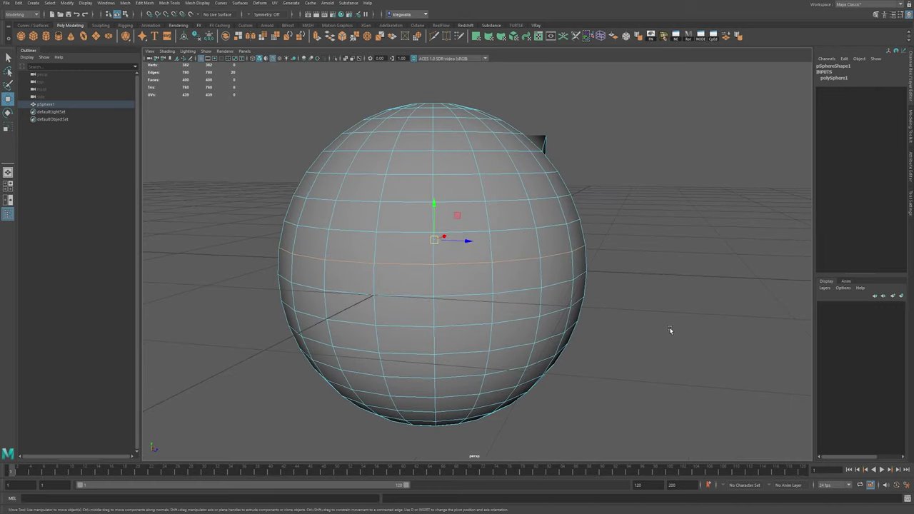
{"action": "mouse_move", "coordinate": [672, 331]}
{"action": "middle_mouse_down"}
{"action": "mouse_move", "coordinate": [679, 333]}
{"action": "mouse_move", "coordinate": [648, 316]}
{"action": "mouse_move", "coordinate": [683, 335]}
{"action": "mouse_move", "coordinate": [663, 321]}
{"action": "middle_mouse_up"}
{"action": "double_click", "coordinate": [505, 171]}
{"action": "middle_click_drag", "start_coordinate": [528, 190], "coordinate": [665, 260]}
{"action": "key", "text": "ctrl+z"}
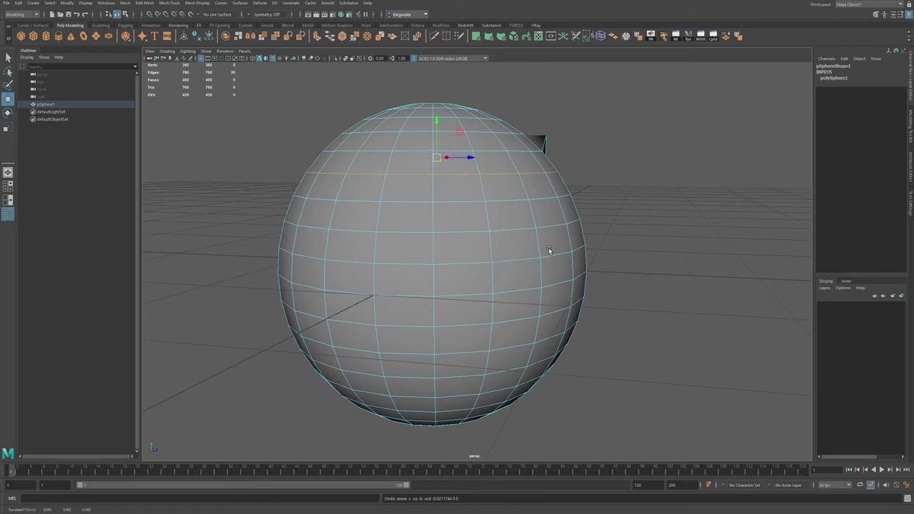
Step: Select a horizontal edge loop on the sphere's lower half and push it inward
{"action": "double_click", "coordinate": [478, 383]}
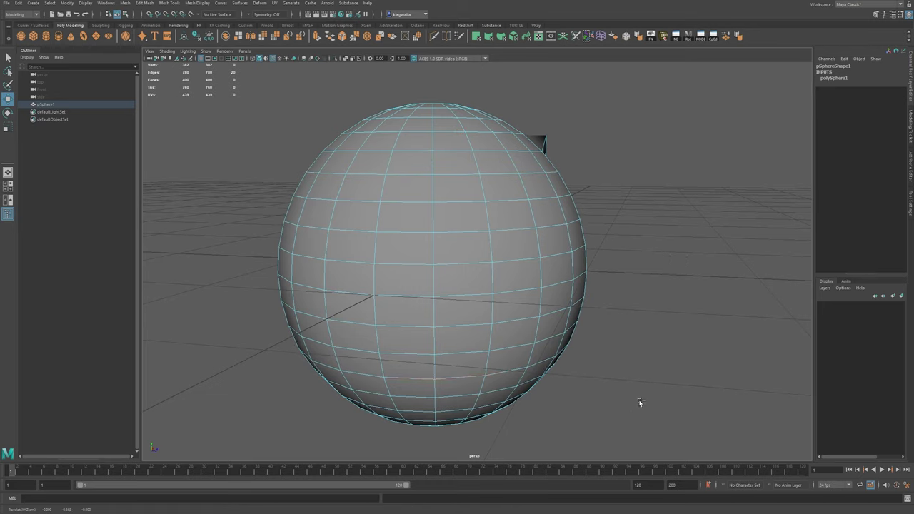
{"action": "mouse_move", "coordinate": [644, 402]}
{"action": "middle_mouse_down"}
{"action": "mouse_move", "coordinate": [631, 397]}
{"action": "mouse_move", "coordinate": [652, 406]}
{"action": "mouse_move", "coordinate": [628, 395]}
{"action": "middle_mouse_up"}
{"action": "left_click_drag", "start_coordinate": [629, 395], "coordinate": [535, 337], "text": "alt"}
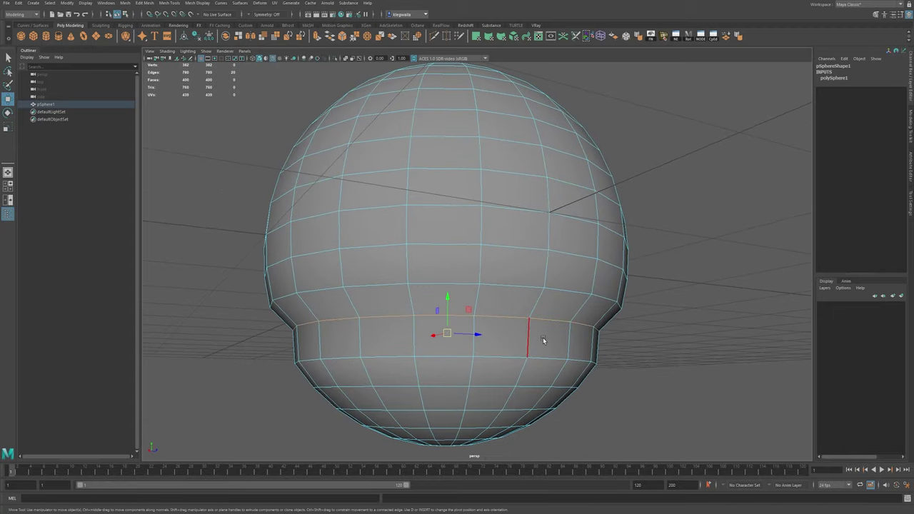
{"action": "left_click_drag", "start_coordinate": [557, 287], "coordinate": [539, 244], "text": "alt"}
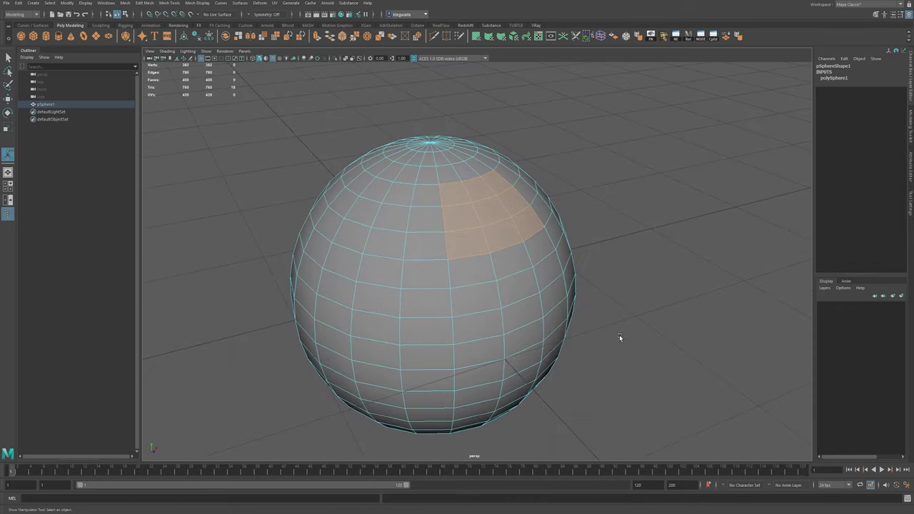
Step: Try extruding the selected patch of faces on the sphere's upper side about 0.26 along local Z, and undo the pull
{"action": "left_click_drag", "start_coordinate": [619, 335], "coordinate": [583, 345], "text": "alt"}
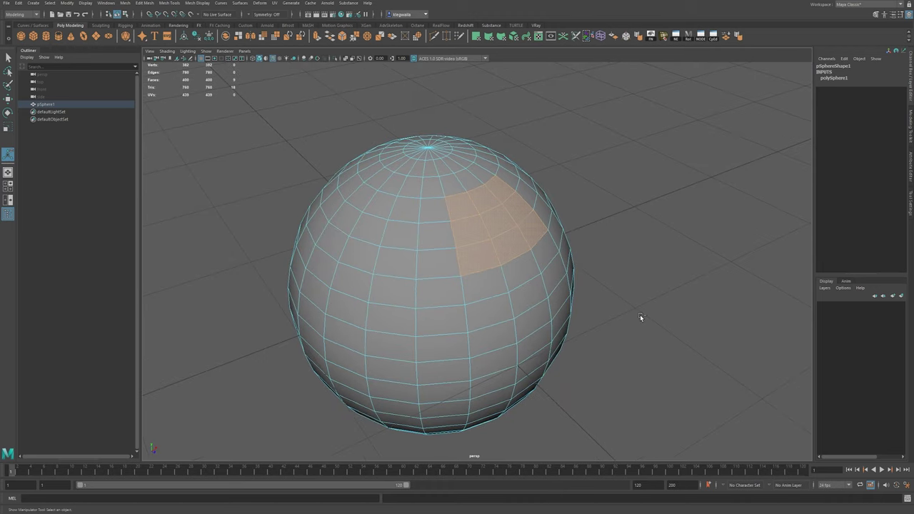
{"action": "key", "text": "ctrl+e"}
{"action": "left_click_drag", "start_coordinate": [644, 323], "coordinate": [689, 321], "text": "alt"}
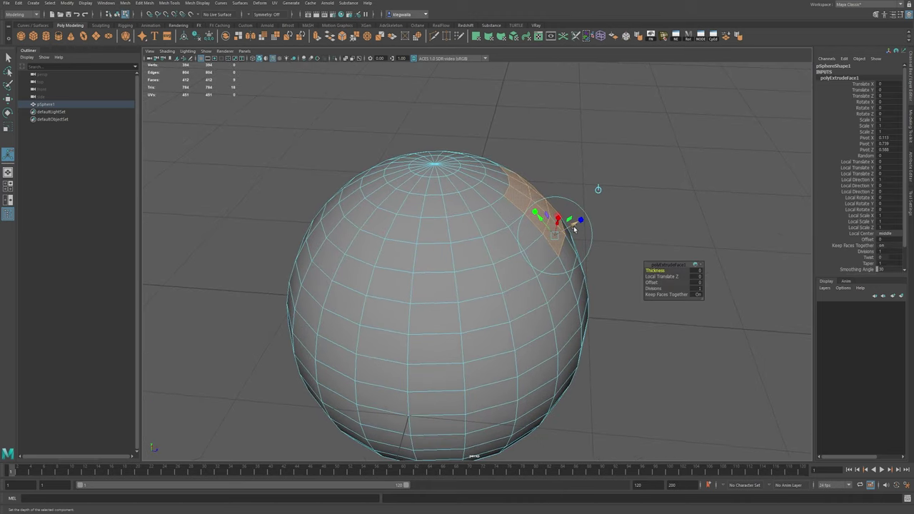
{"action": "left_click_drag", "start_coordinate": [574, 228], "coordinate": [593, 238]}
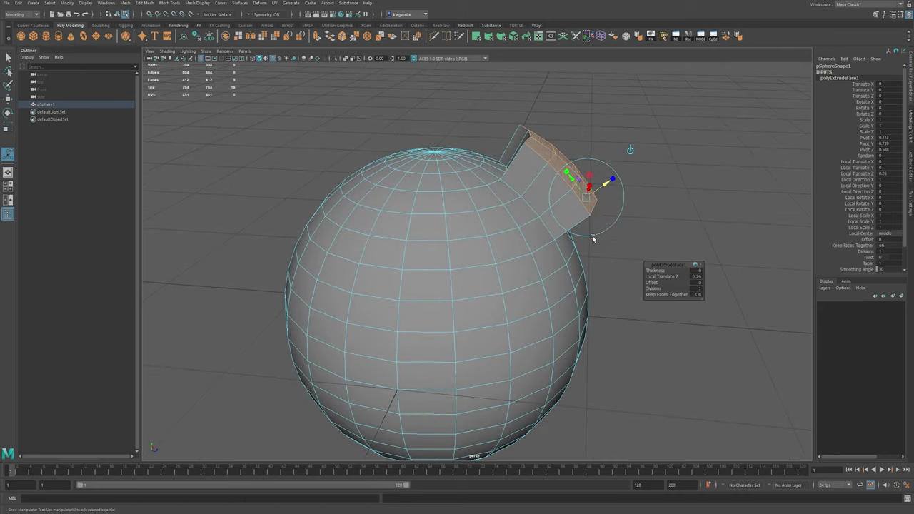
{"action": "key", "text": "ctrl+z"}
{"action": "key", "text": "ctrl+z"}
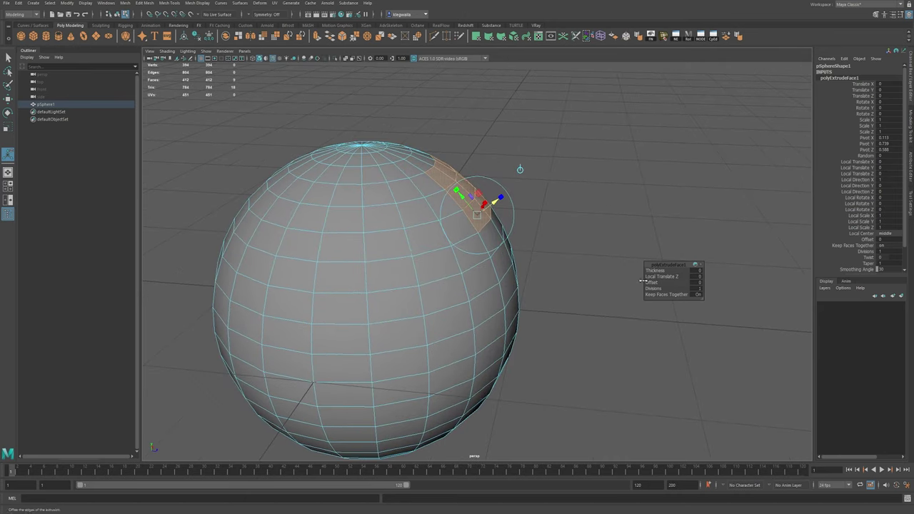
Step: Try pulling the extruded patch along local Z without grabbing its manipulator, and undo both the pull and the extrusion
{"action": "middle_click_drag", "start_coordinate": [576, 307], "coordinate": [597, 298]}
{"action": "key", "text": "ctrl+z"}
{"action": "key", "text": "ctrl+z"}
{"action": "key", "text": "ctrl+z"}
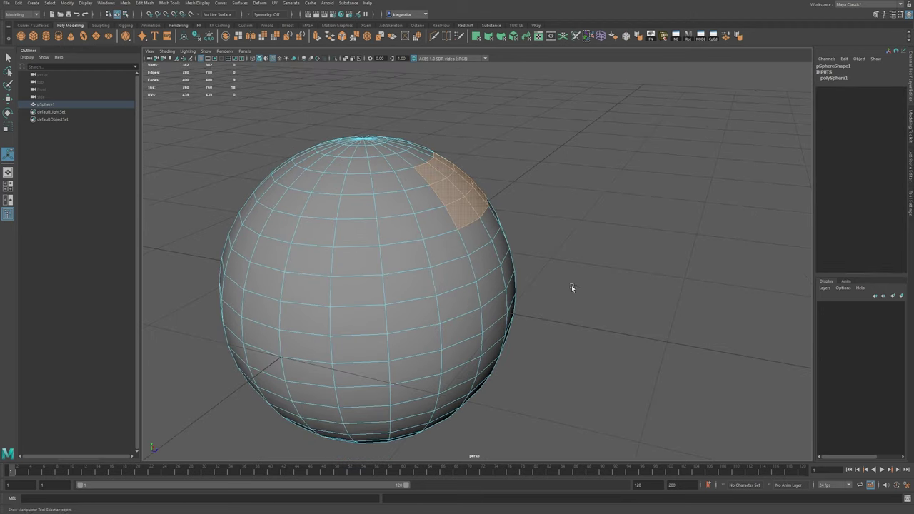
Step: Extrude the selected face patch, try a thickness of about 0.6, and undo the thickness change
{"action": "key", "text": "ctrl+e"}
{"action": "middle_click_drag", "start_coordinate": [593, 270], "coordinate": [591, 277], "text": "alt"}
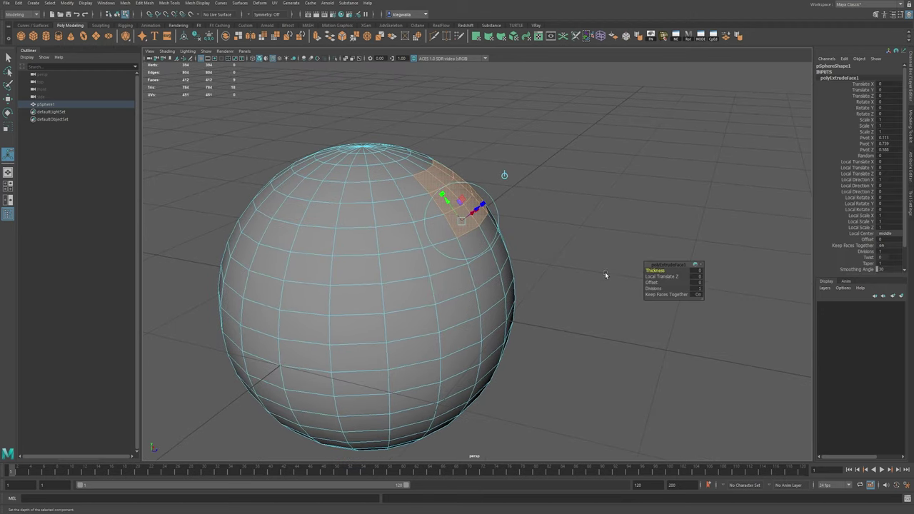
{"action": "mouse_move", "coordinate": [605, 272]}
{"action": "middle_mouse_down"}
{"action": "mouse_move", "coordinate": [585, 255]}
{"action": "mouse_move", "coordinate": [605, 265]}
{"action": "middle_mouse_up"}
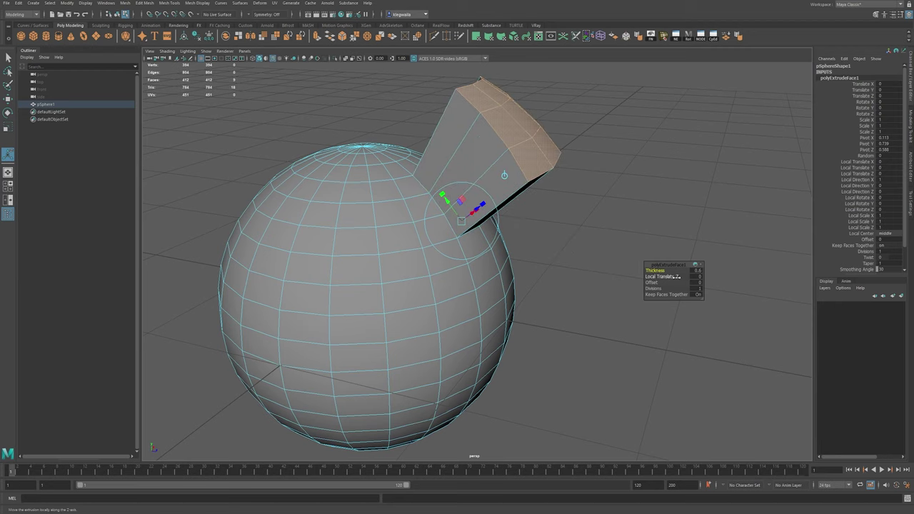
{"action": "key", "text": "ctrl+z"}
Step: Inset the extruded face patch by setting the extrusion's offset to about 0.04
{"action": "left_click_drag", "start_coordinate": [608, 277], "coordinate": [600, 273], "text": "alt"}
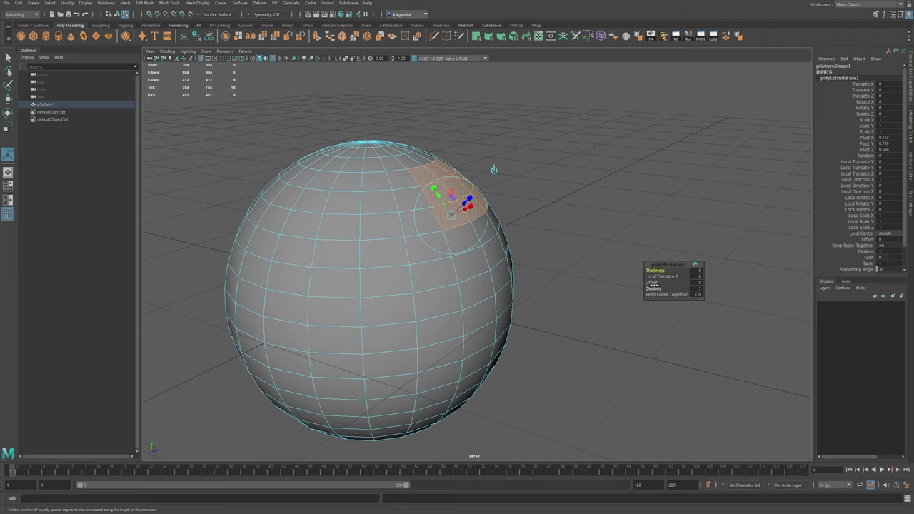
{"action": "left_click_drag", "start_coordinate": [595, 255], "coordinate": [582, 260], "text": "alt"}
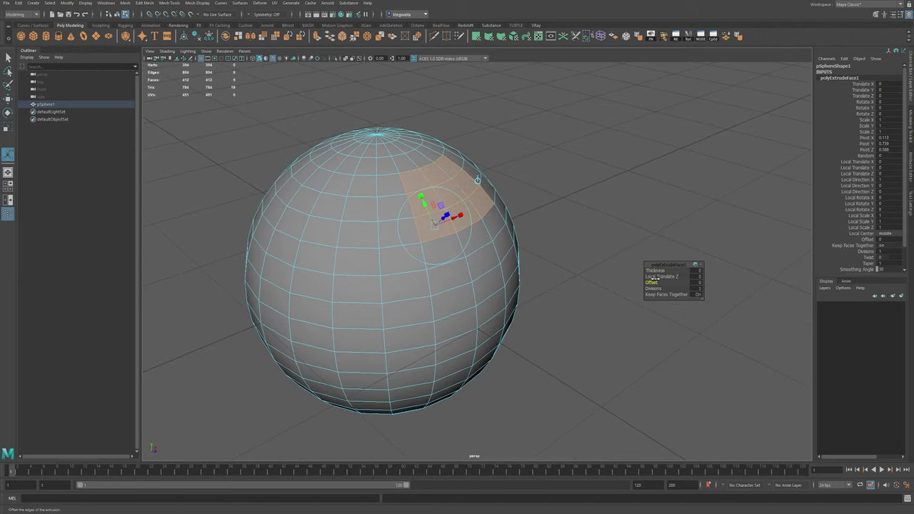
{"action": "middle_click_drag", "start_coordinate": [594, 290], "coordinate": [577, 247]}
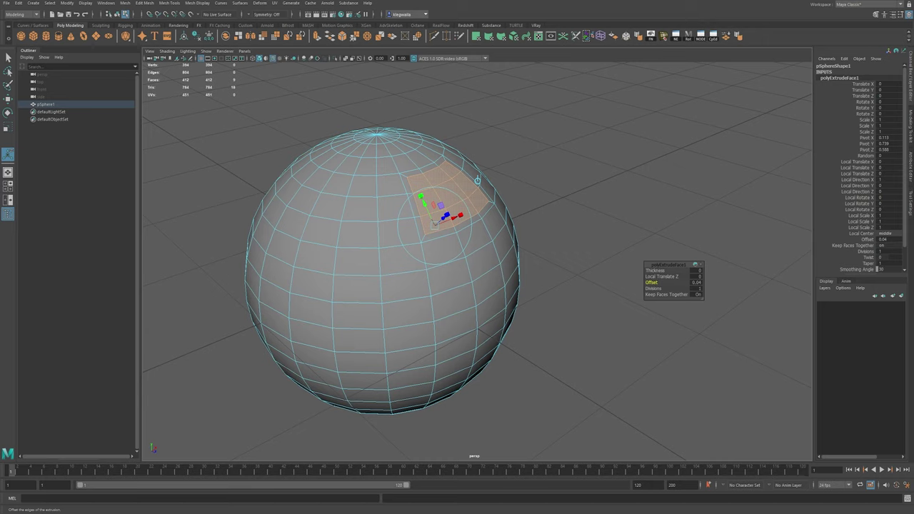